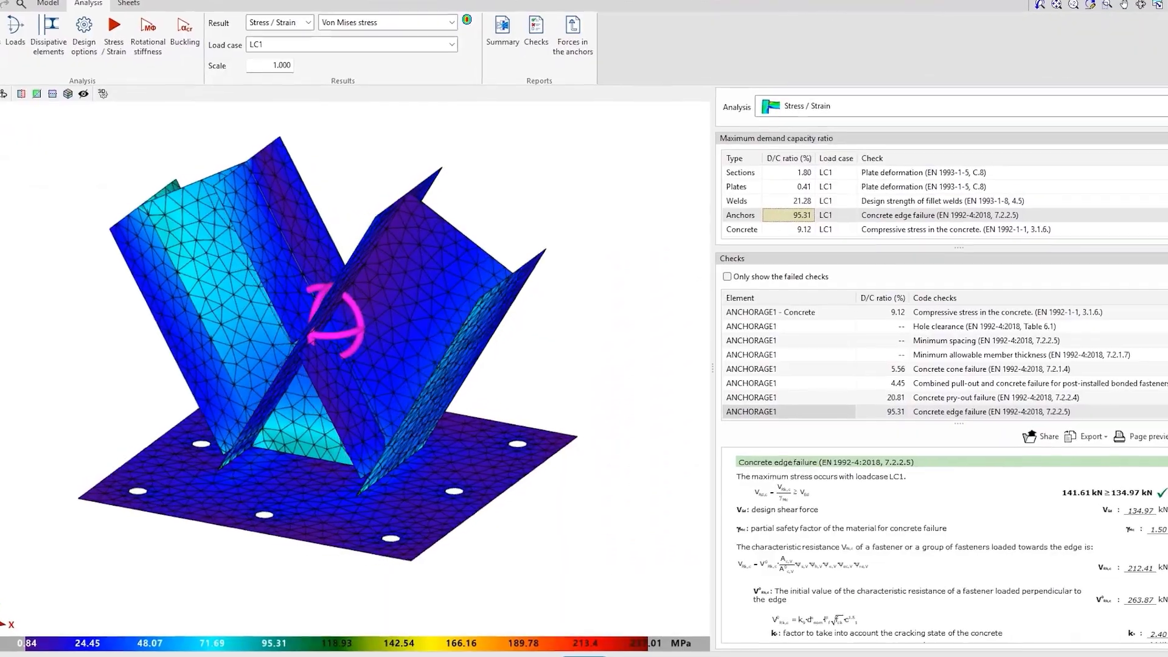
- Orbit the stressed connection model to view it from another angle
right_drag(329, 316, 307, 332)
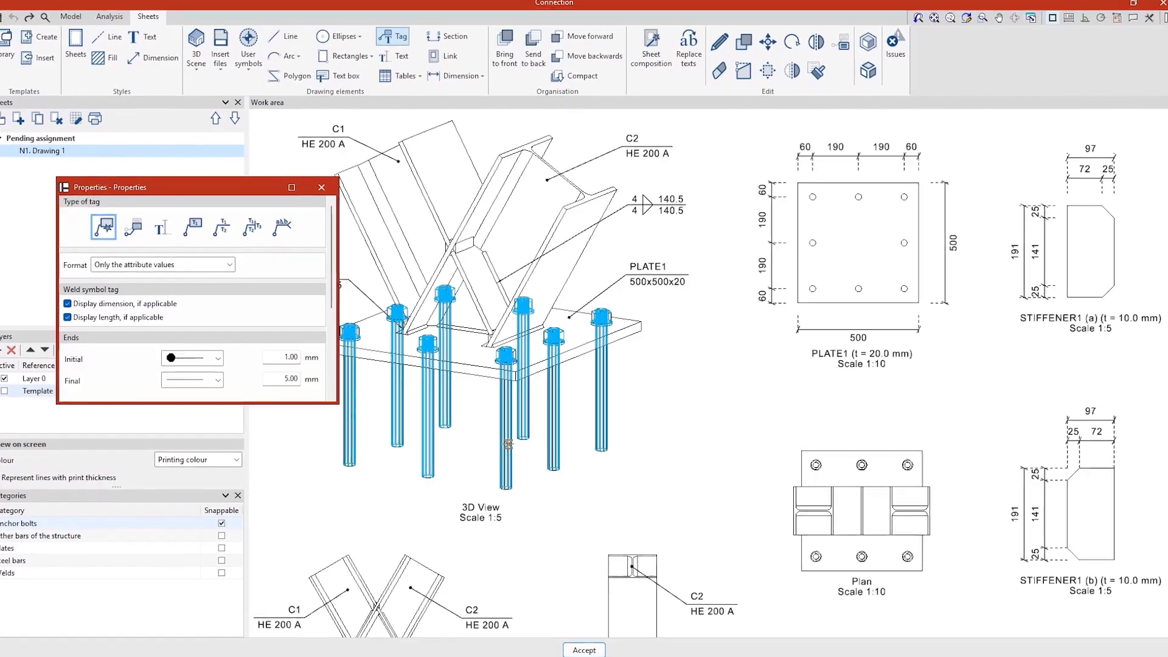
- Tag an anchor bolt in the 3D view with its Rawlplug R-KEX II+R-STUDS 5.8 M24x300 reference
click(507, 443)
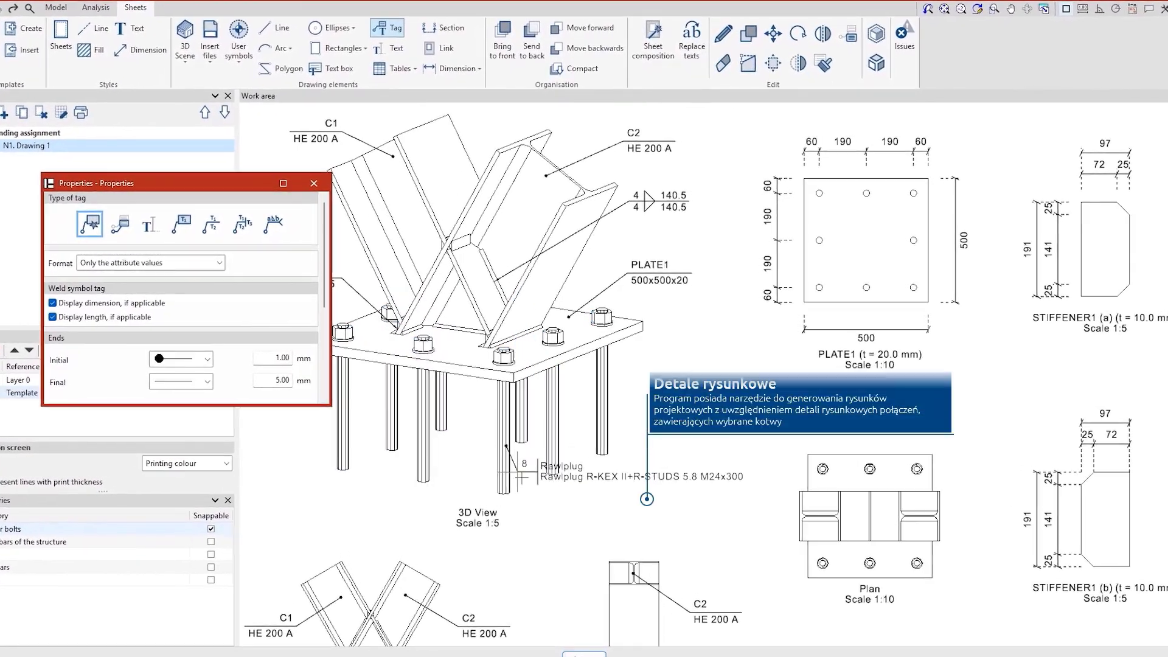
click(536, 505)
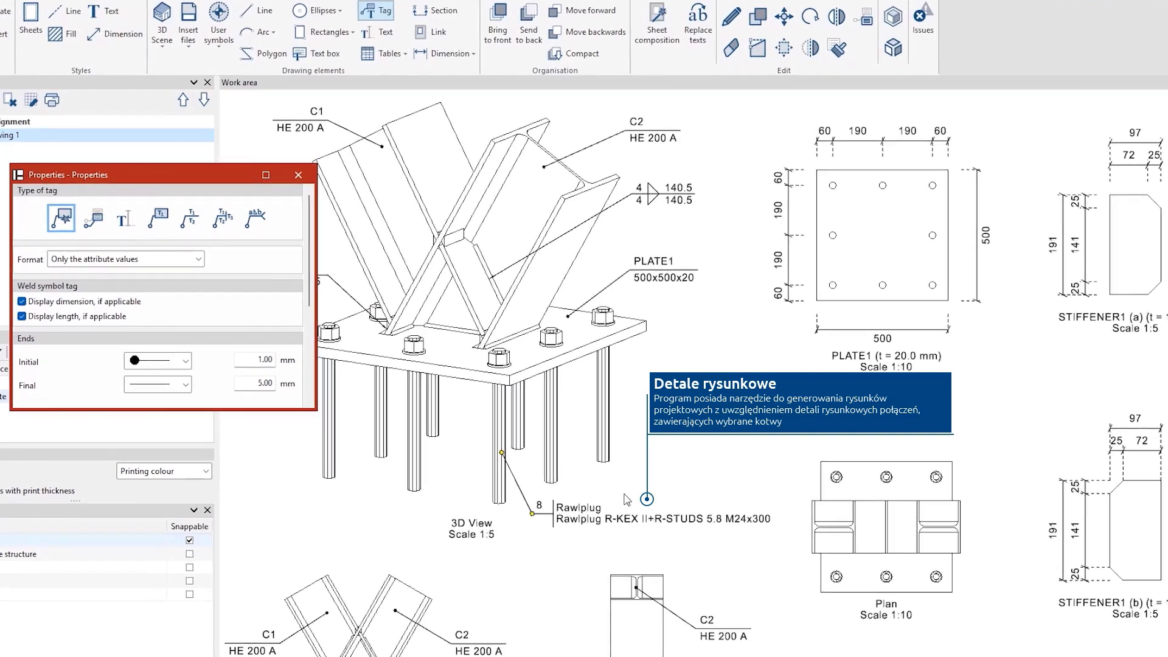
scroll(620, 496, up, 3)
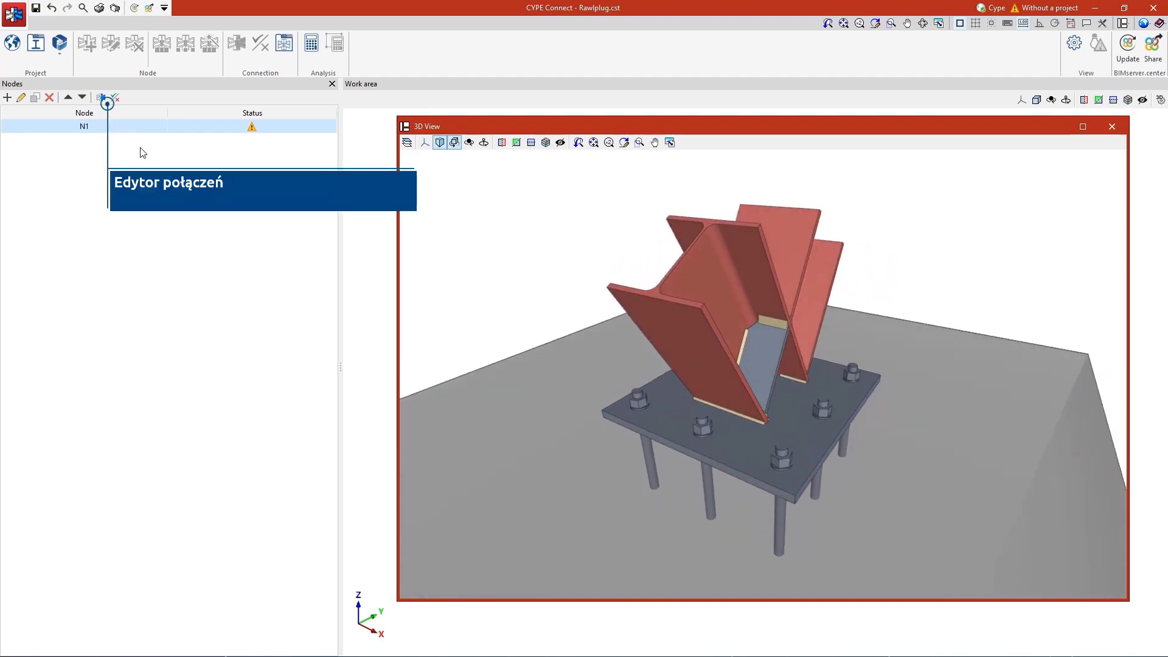
- Edit node N1's connection and display the ANCHORAGE1 operation's anchor settings
click(106, 101)
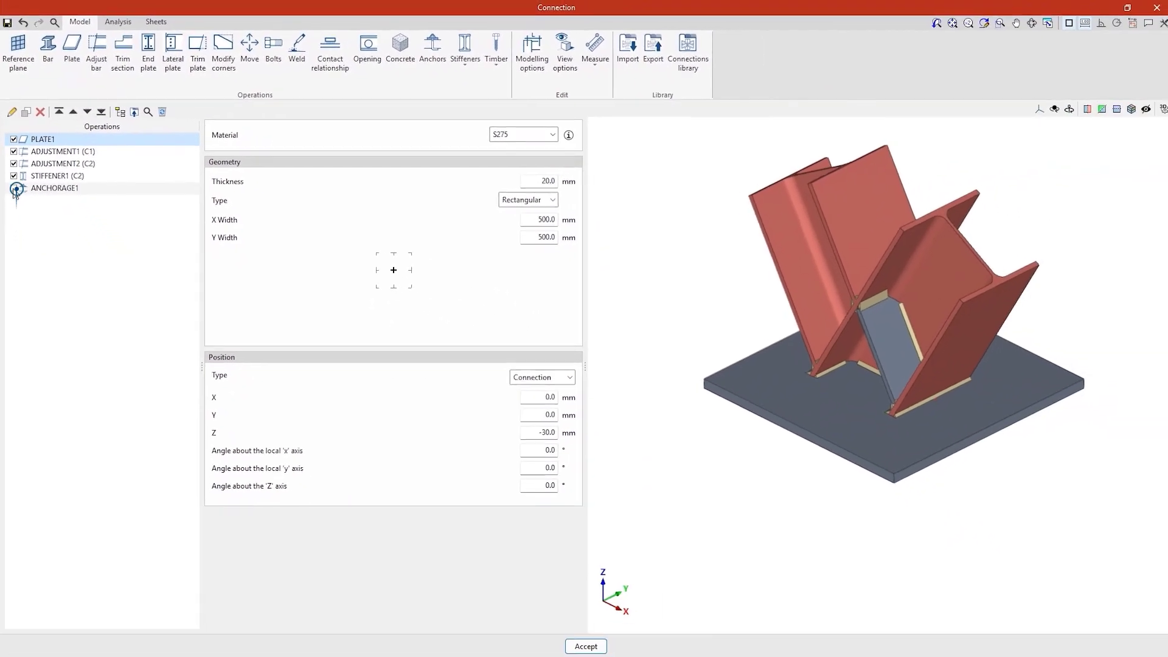
click(17, 224)
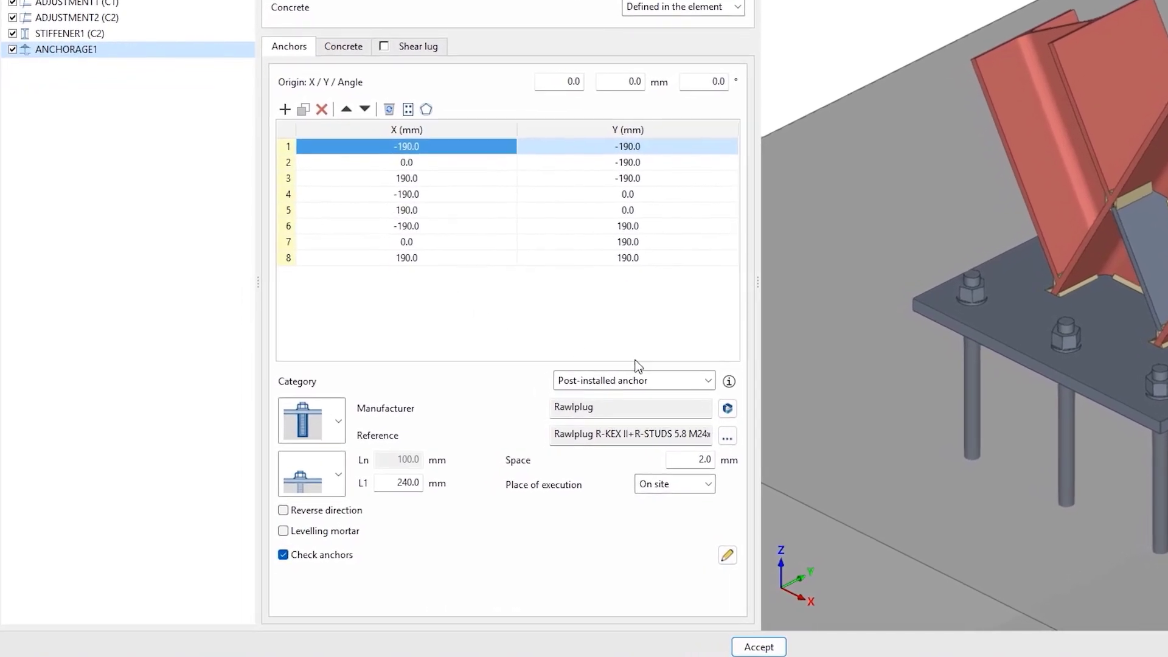
- Keep Post-installed anchor category, the current anchor type and washer arrangement
click(710, 379)
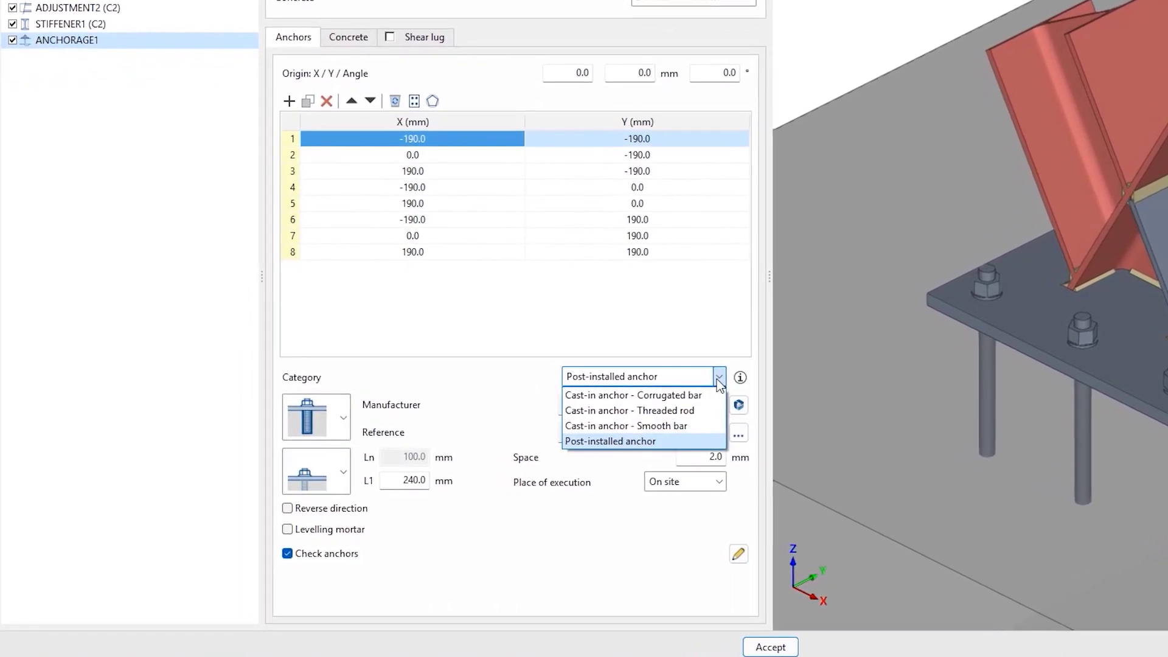
click(720, 378)
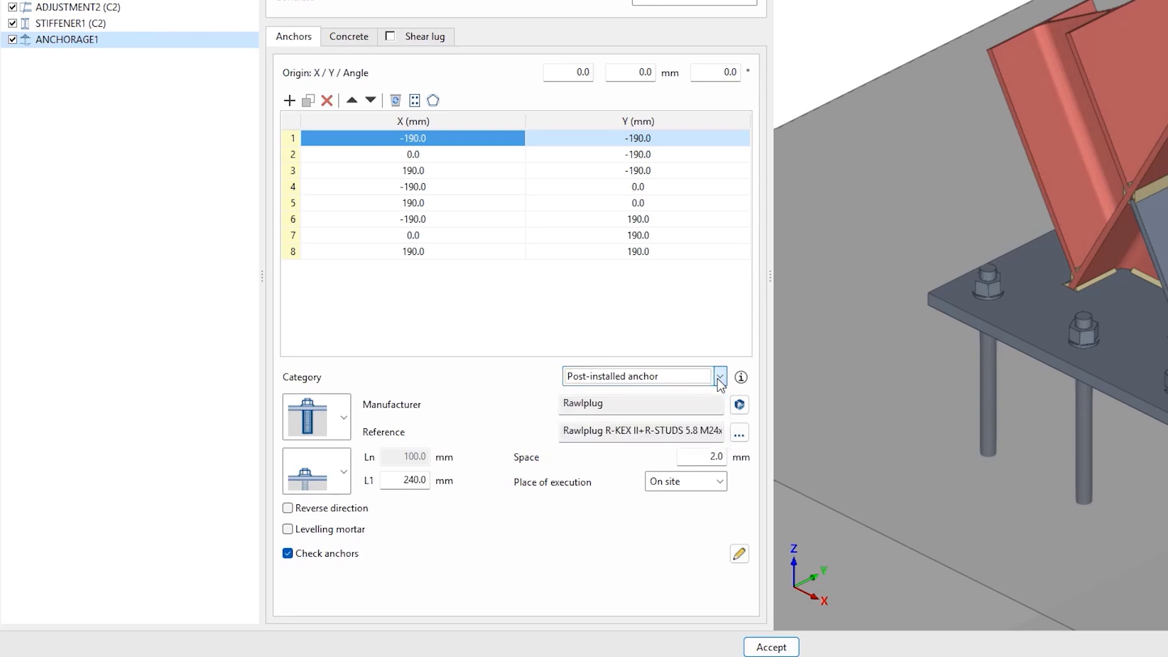
click(344, 418)
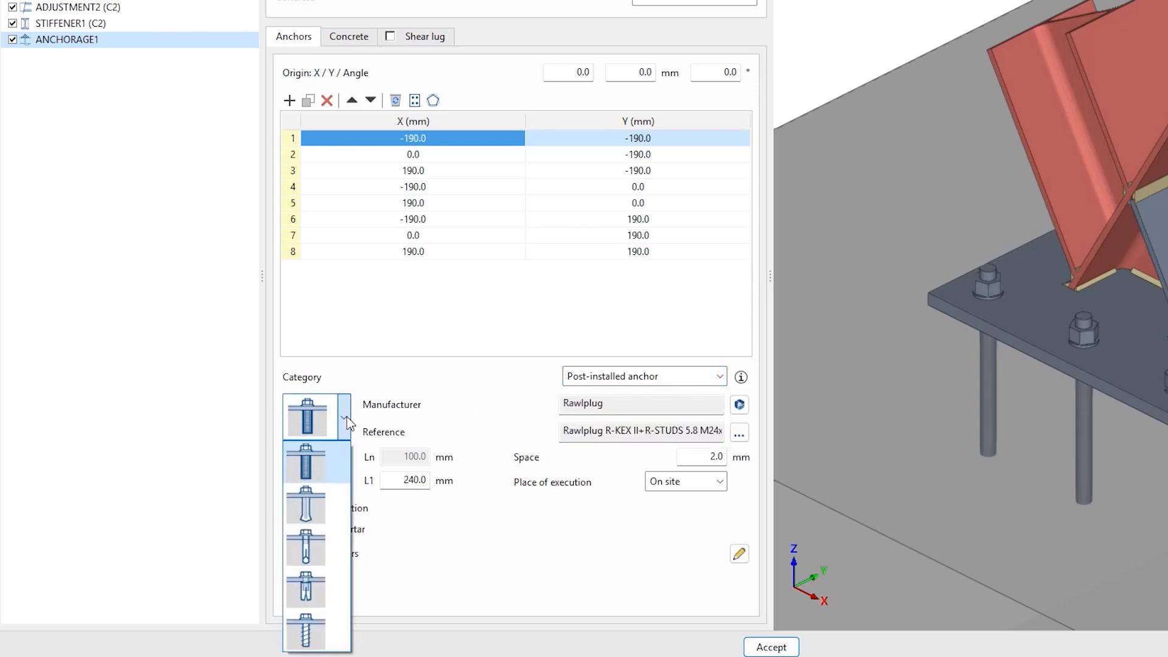
click(345, 419)
click(345, 471)
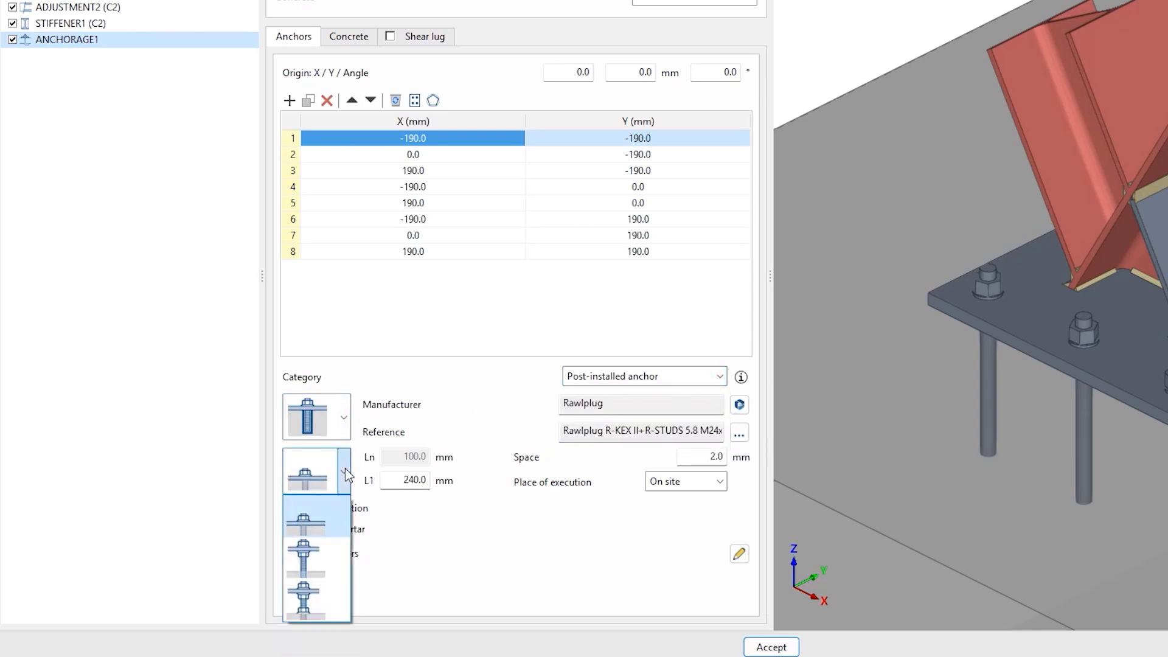
click(345, 469)
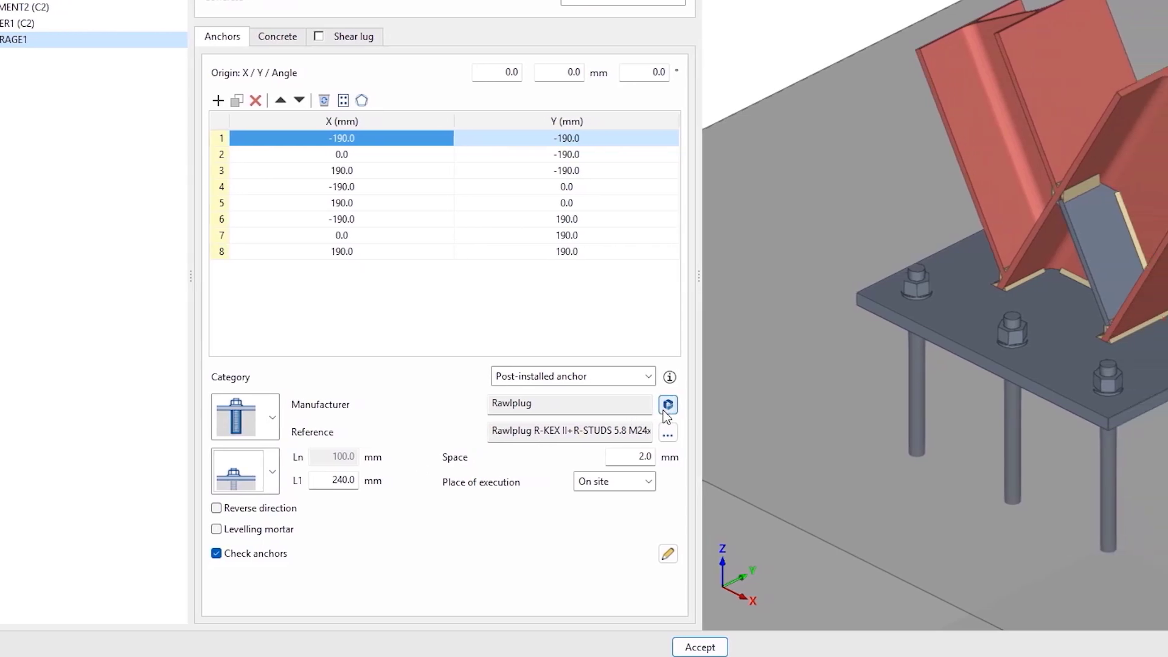
- Select the Rawlplug R-KEX II+R-STUDS 5.8 M24x300 reference from the manufacturer catalogue
click(720, 405)
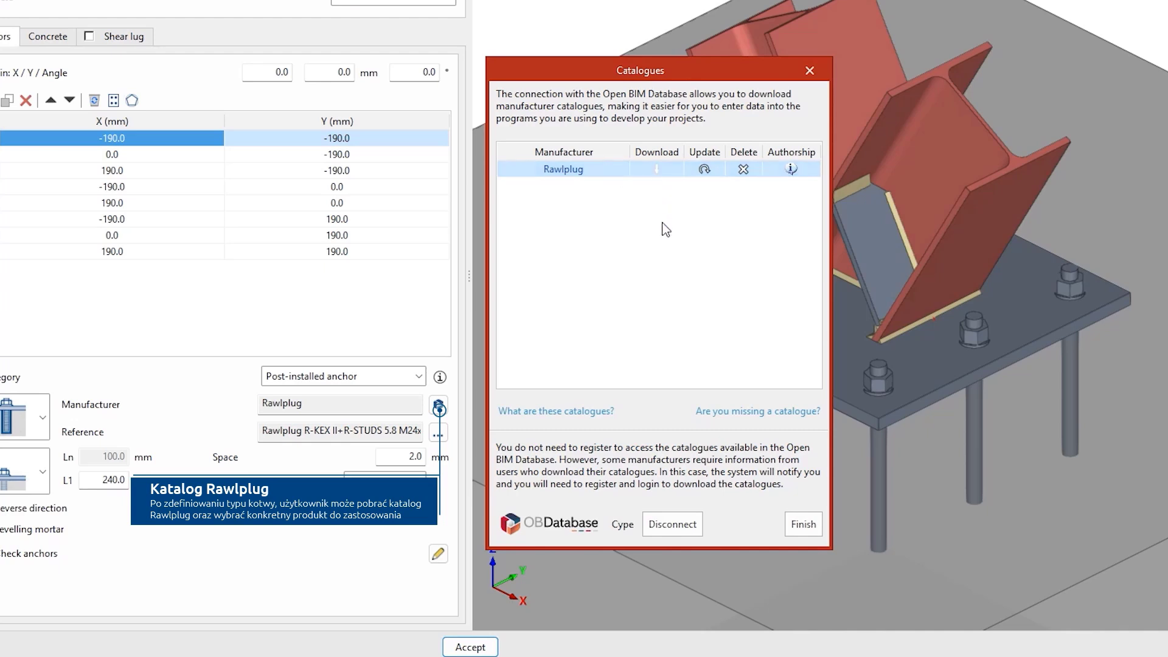
click(794, 529)
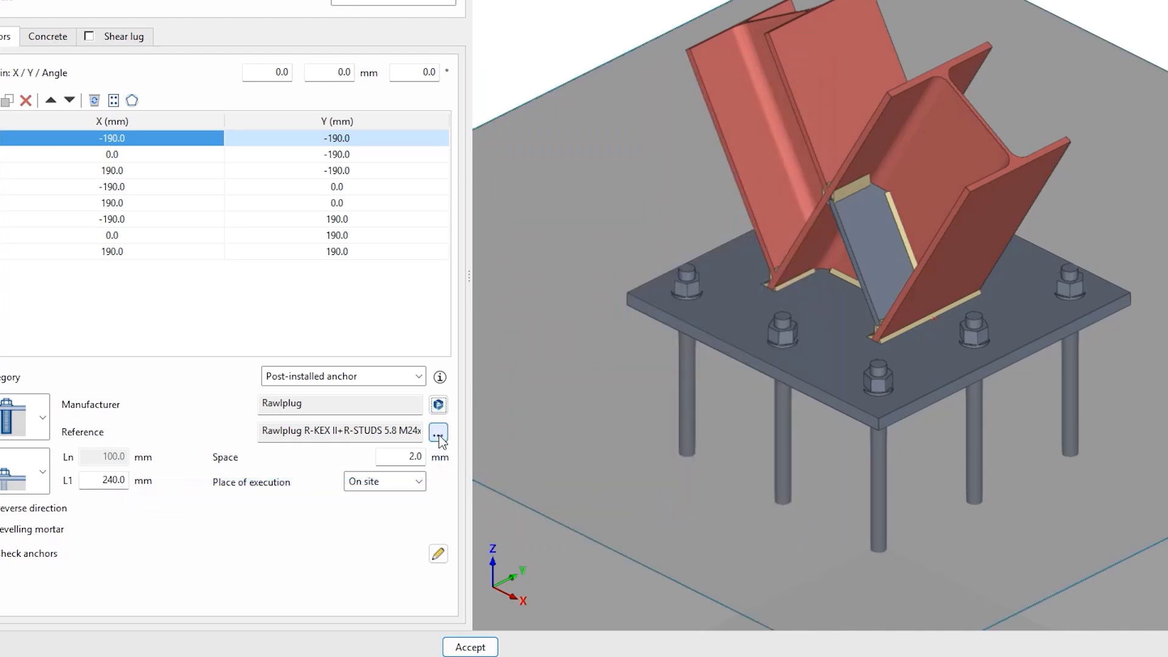
click(438, 433)
click(703, 302)
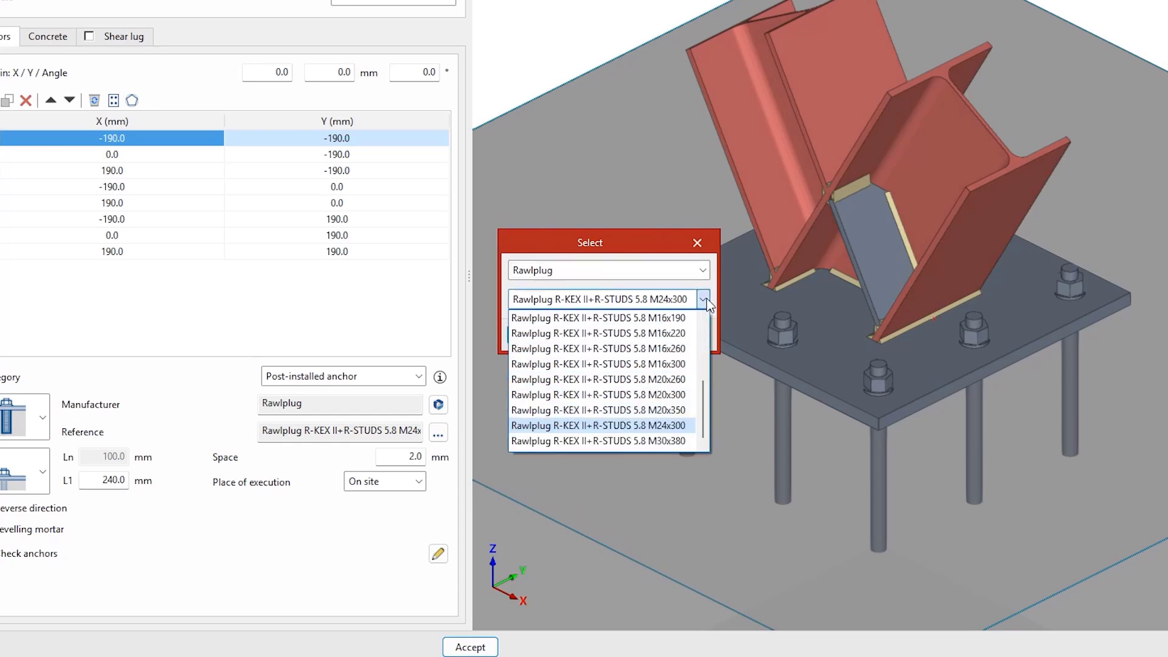
click(706, 301)
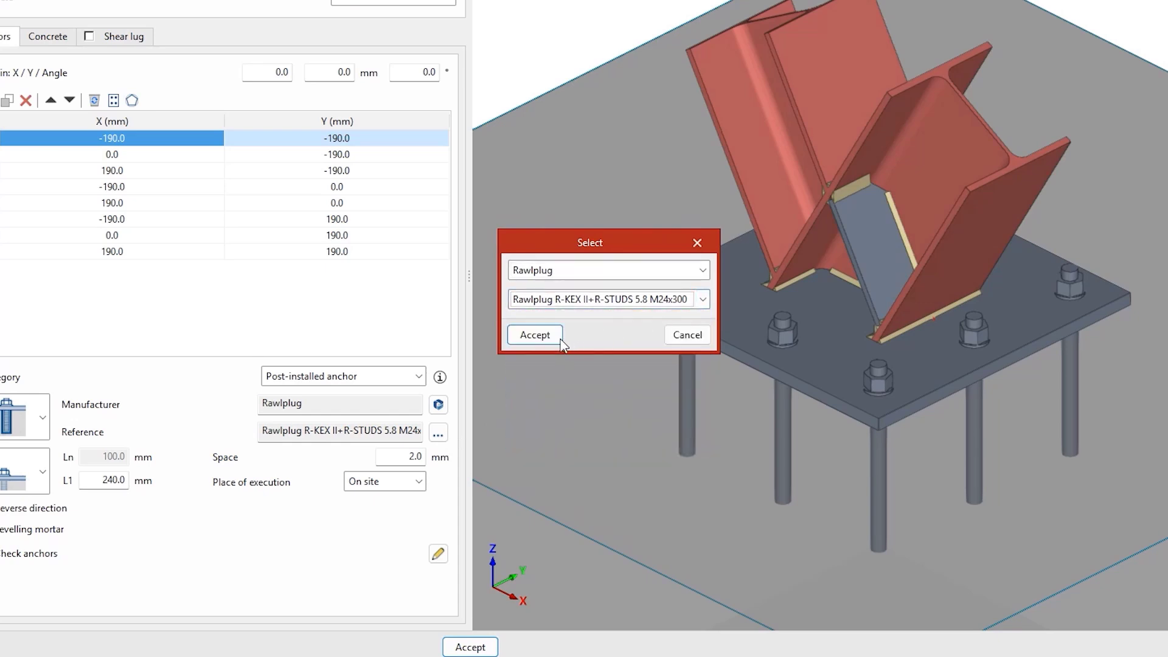
click(535, 336)
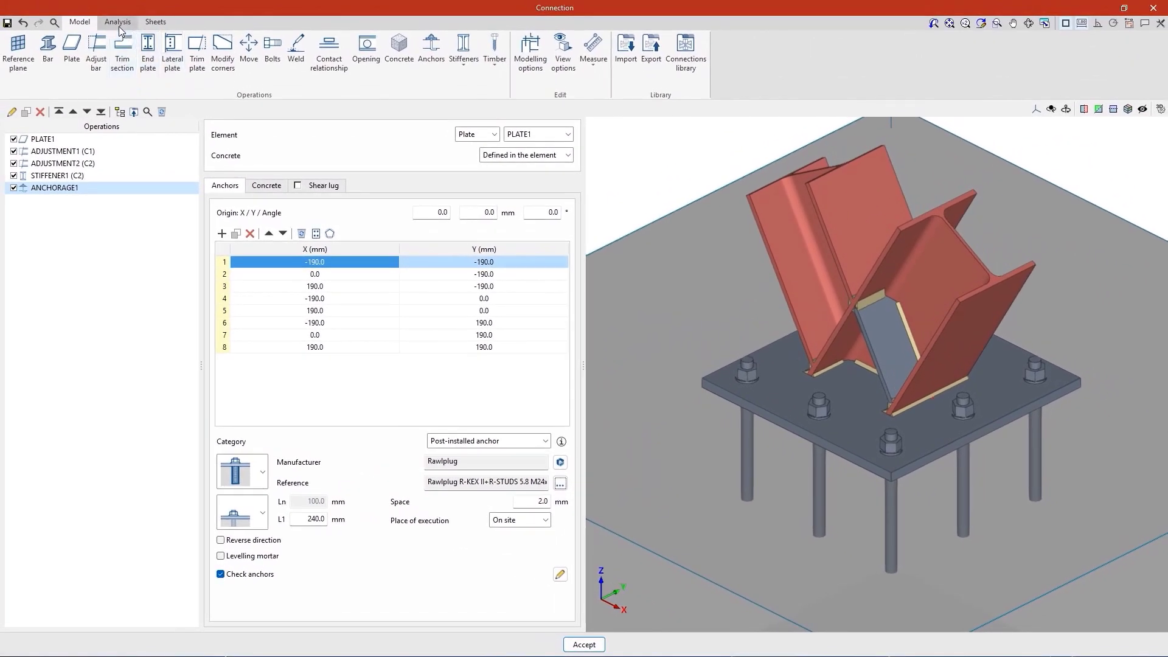
- Show maximum demand capacity ratio results and review anchor forces for ANCHORAGE1 - 3 and - 6
click(117, 23)
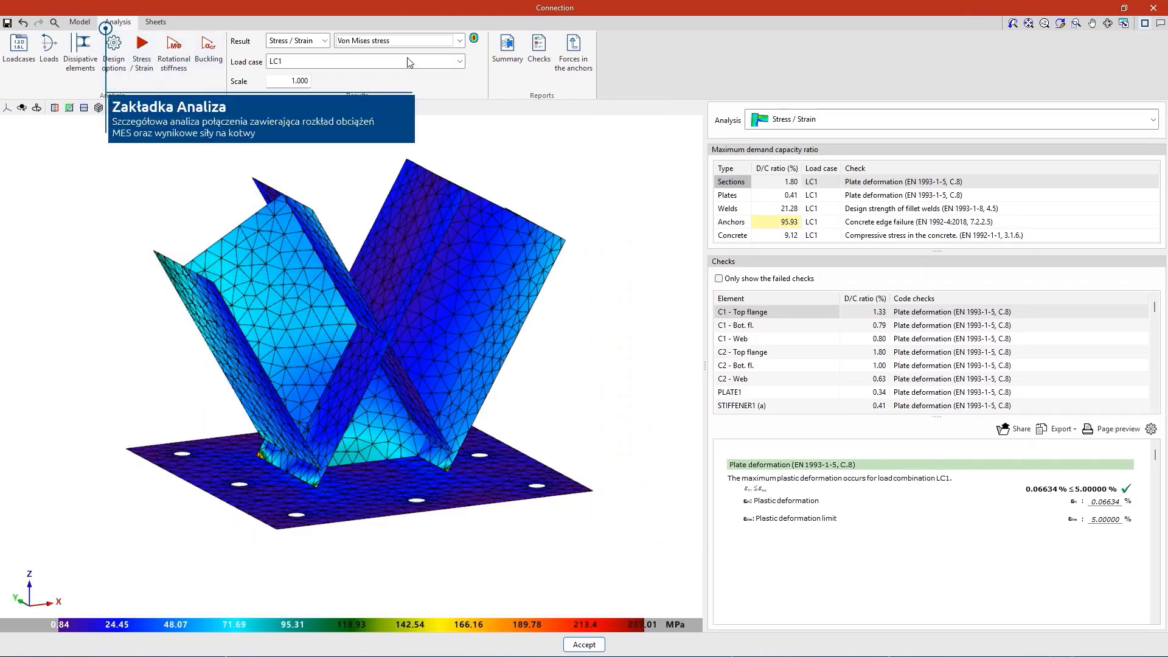
click(441, 43)
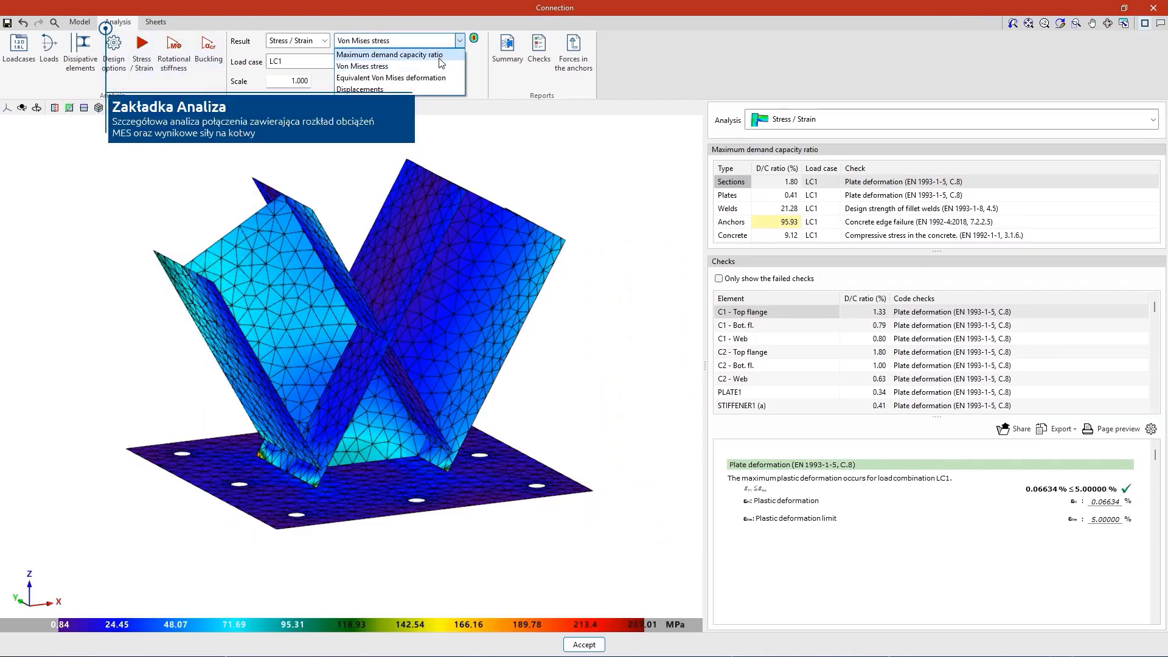
click(441, 55)
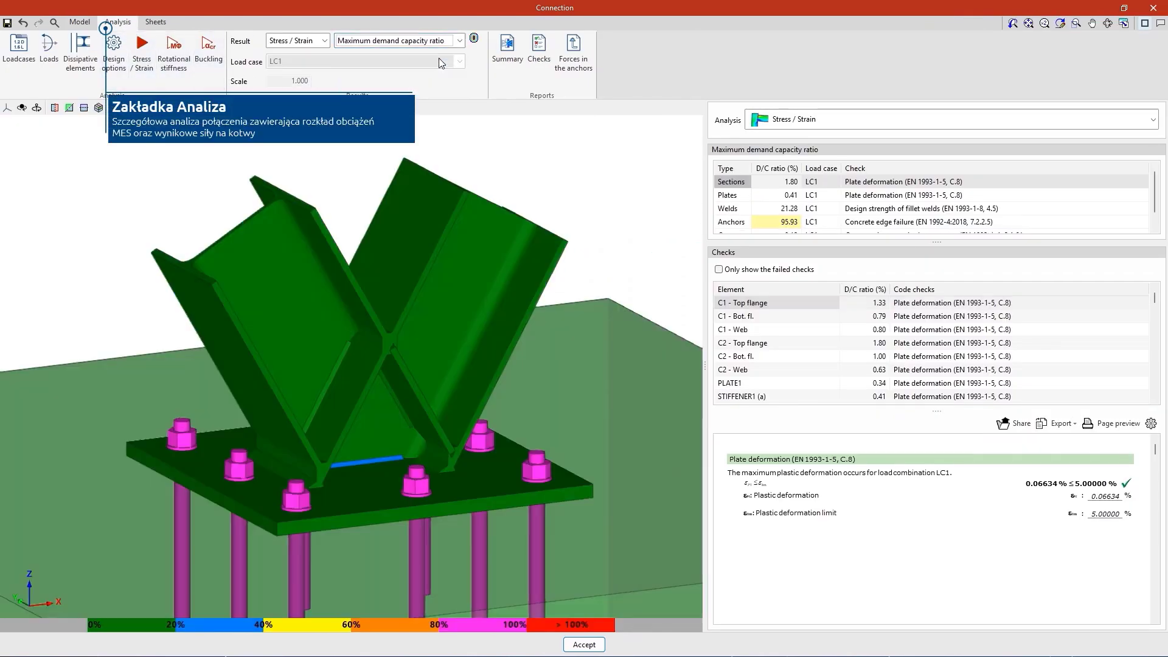
click(575, 86)
click(587, 298)
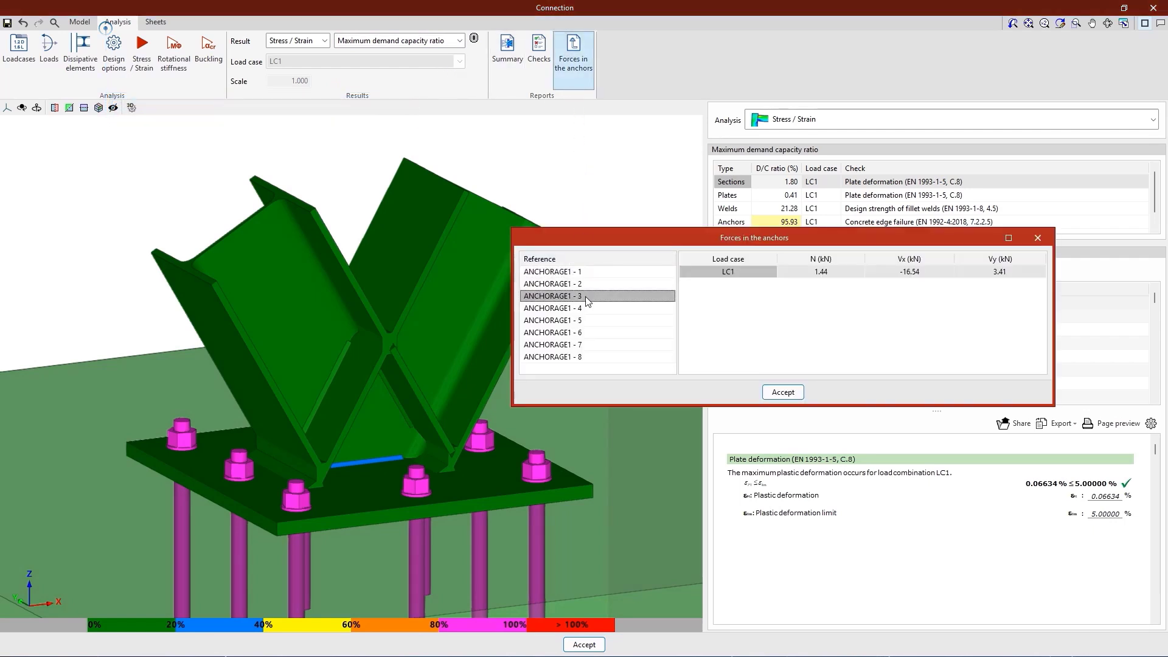
click(590, 334)
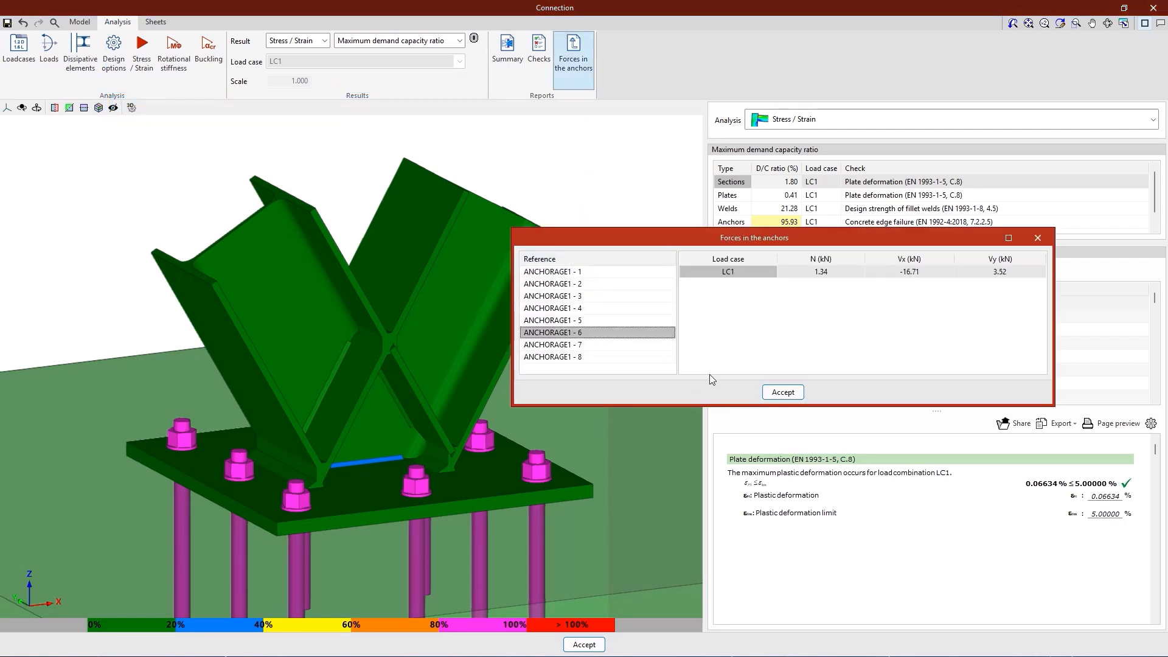
click(783, 392)
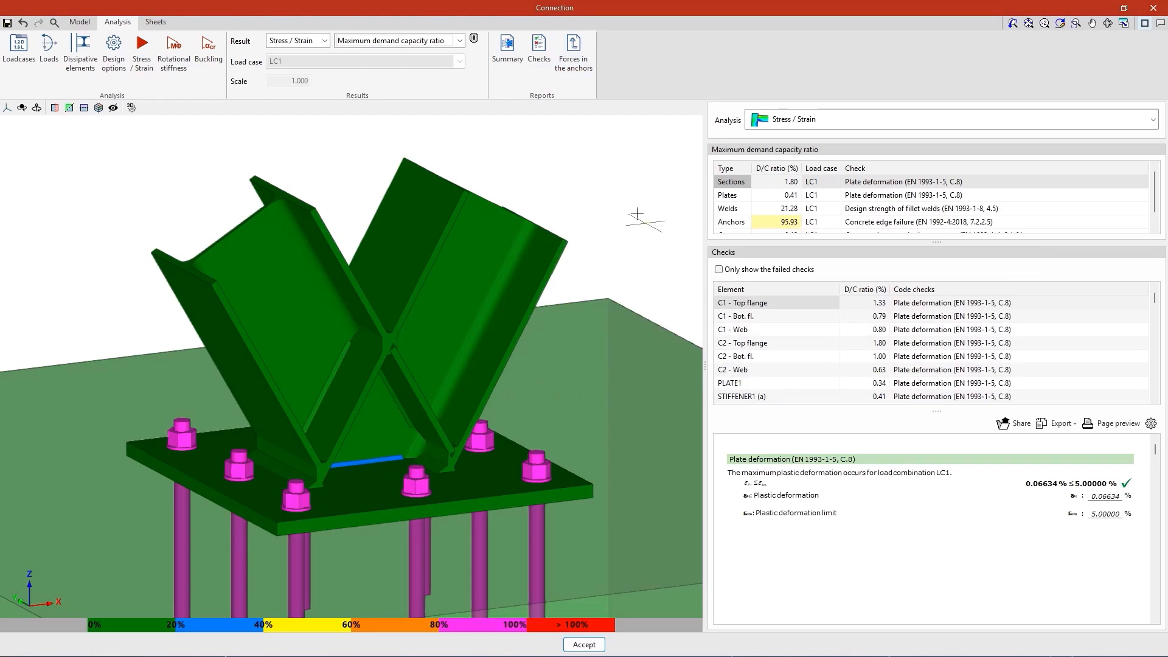
click(538, 78)
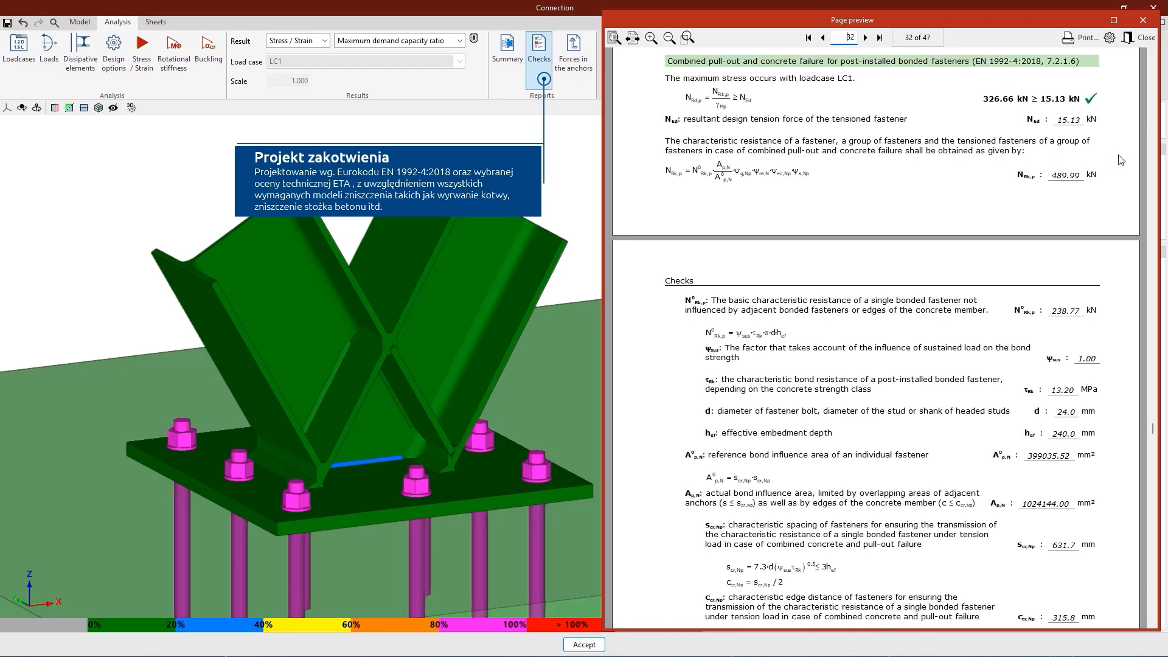
scroll(1121, 160, down, 3)
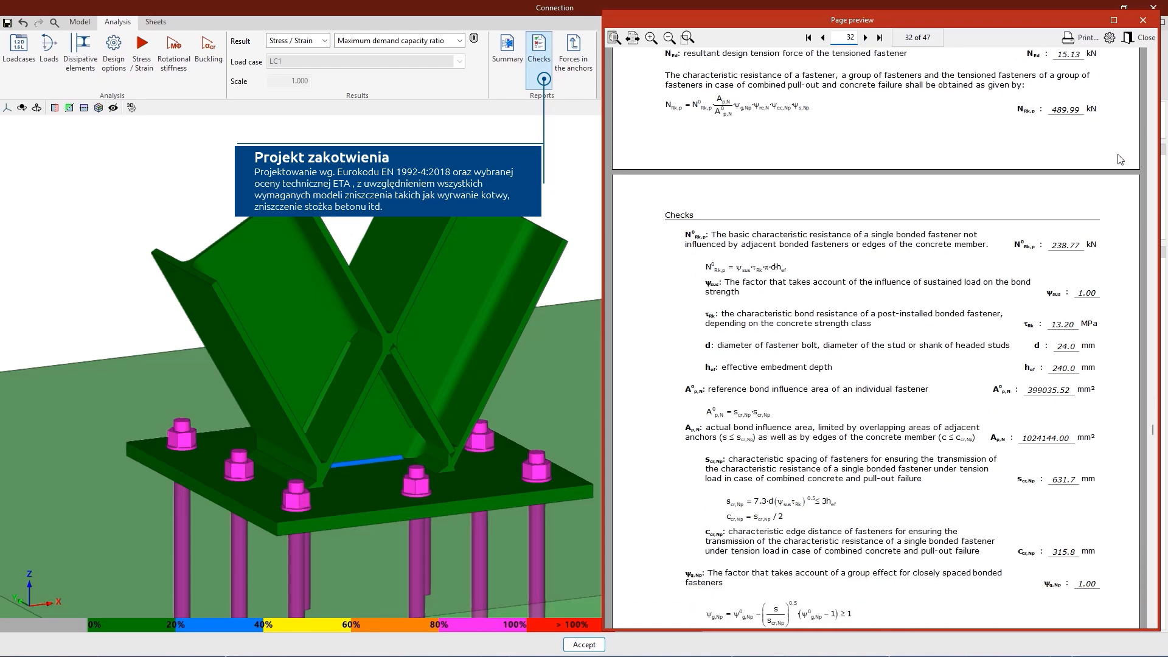
scroll(1120, 159, down, 3)
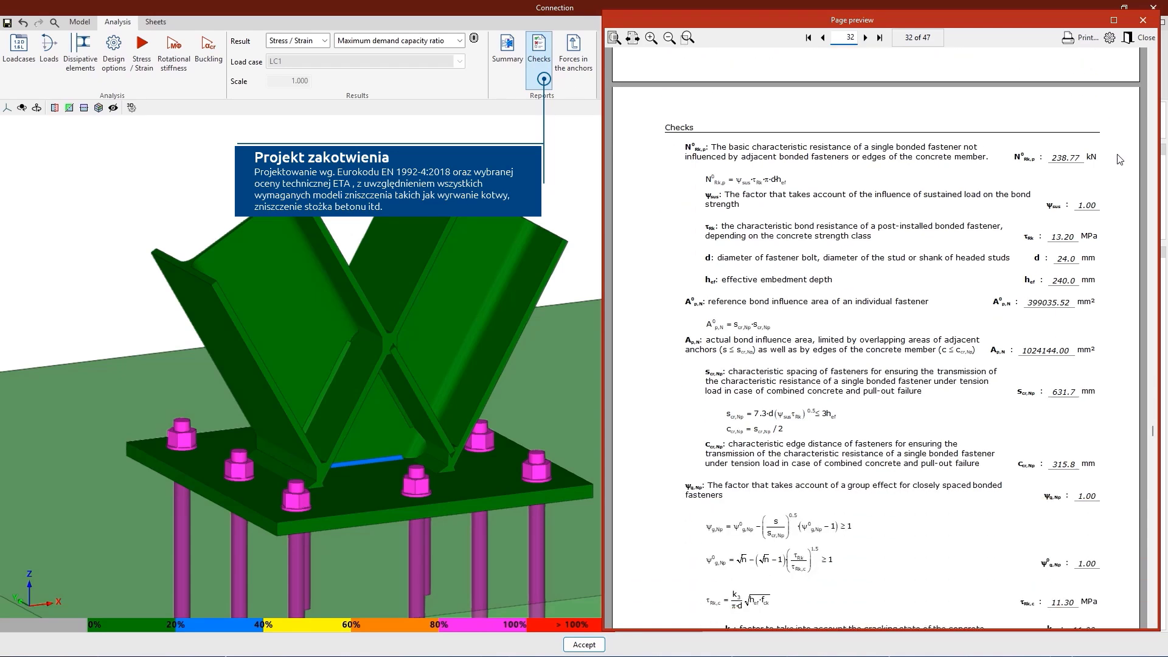
scroll(1120, 159, down, 3)
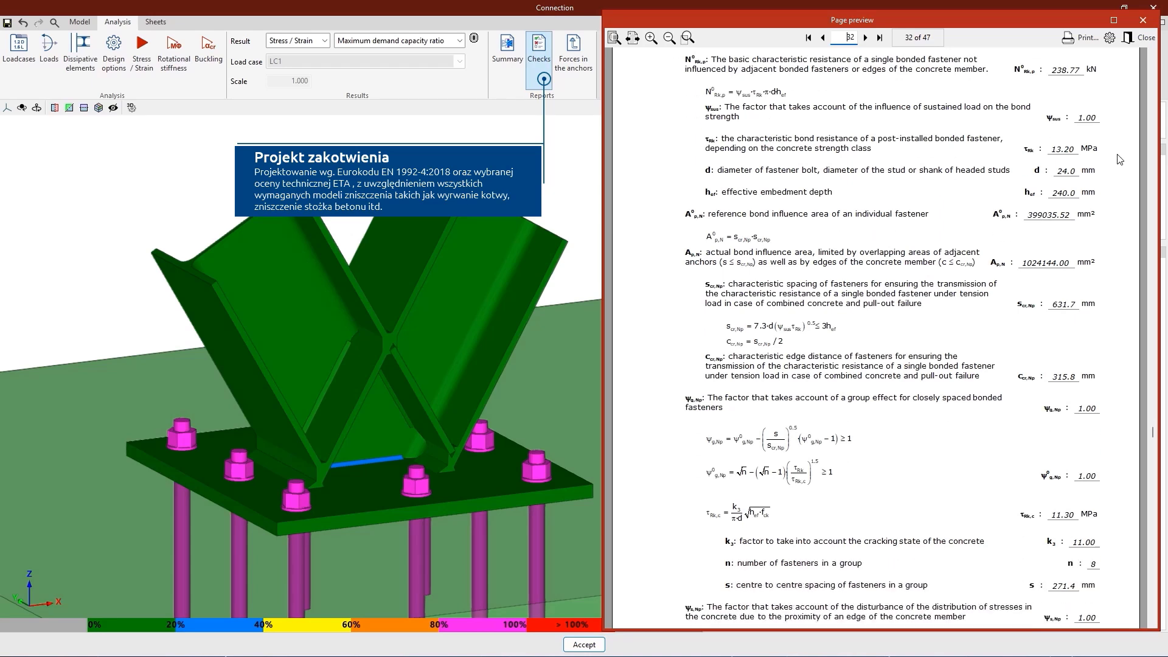
scroll(1120, 160, down, 3)
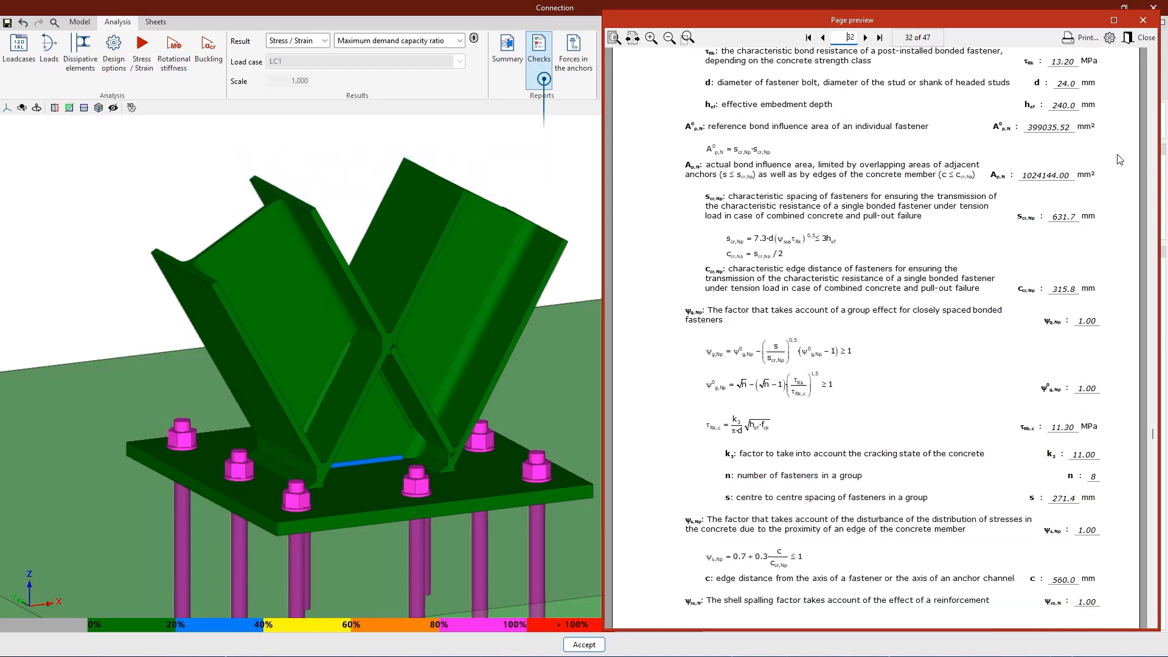
scroll(1120, 160, down, 3)
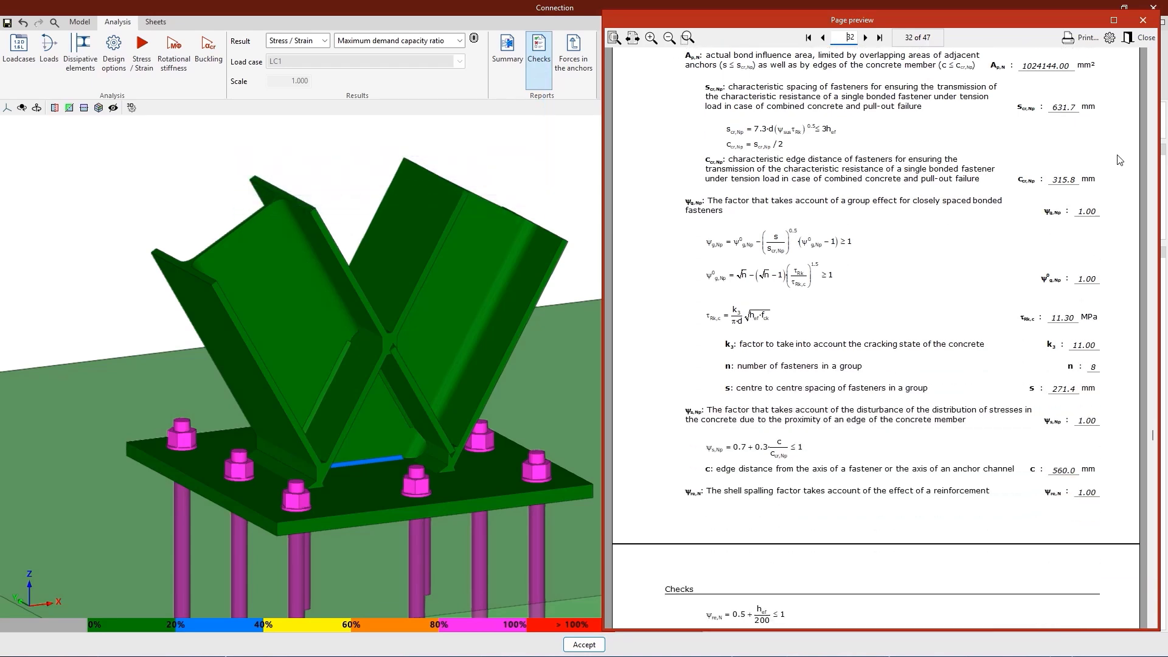
scroll(1120, 159, down, 3)
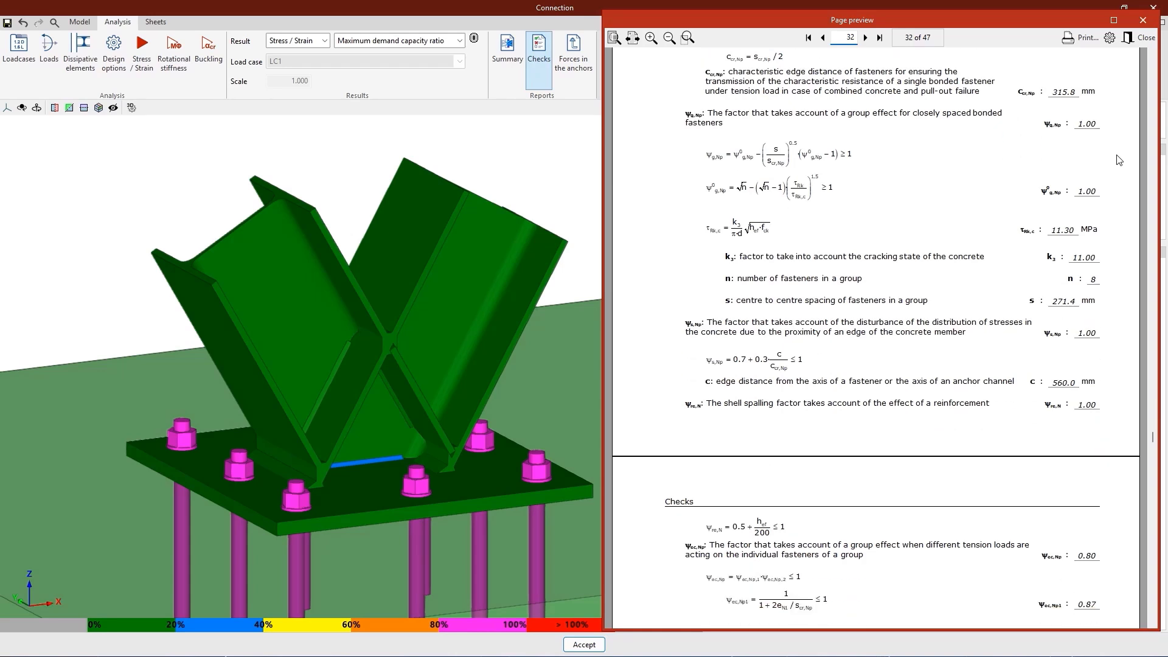
scroll(1118, 159, down, 3)
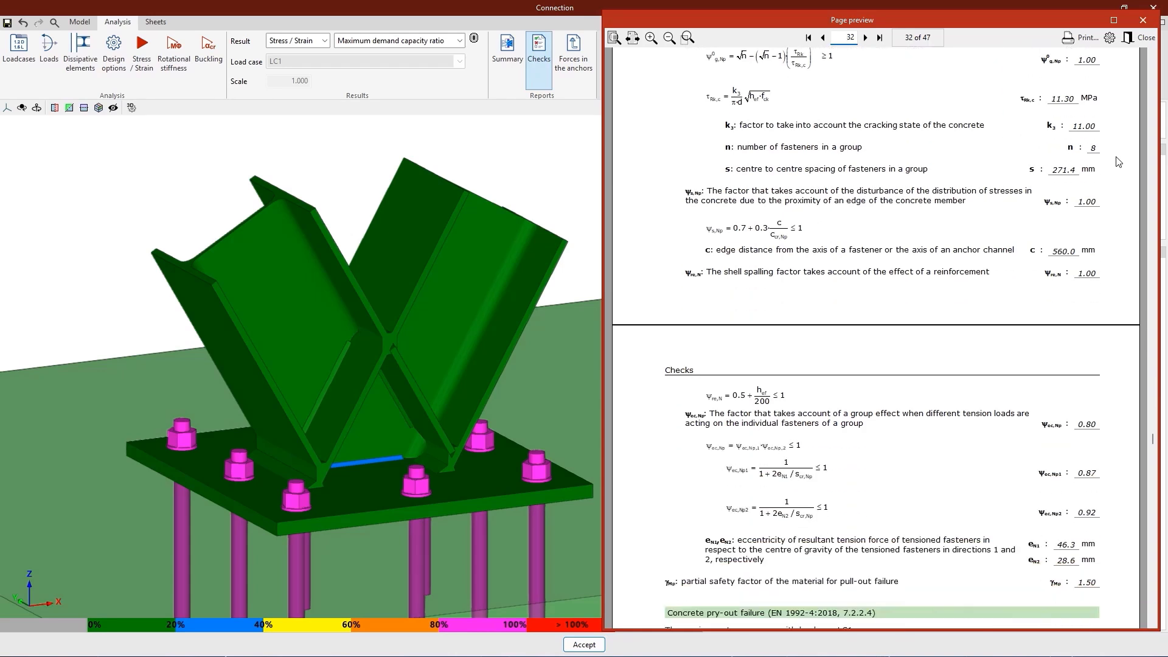
scroll(1119, 161, down, 4)
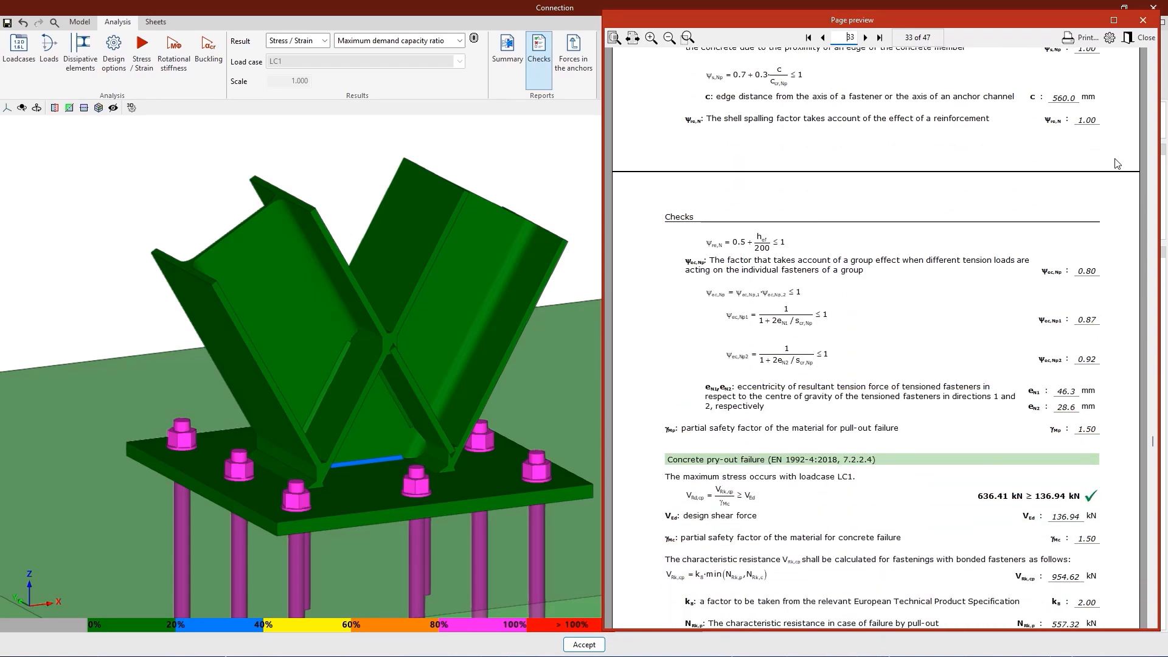
scroll(1114, 164, down, 4)
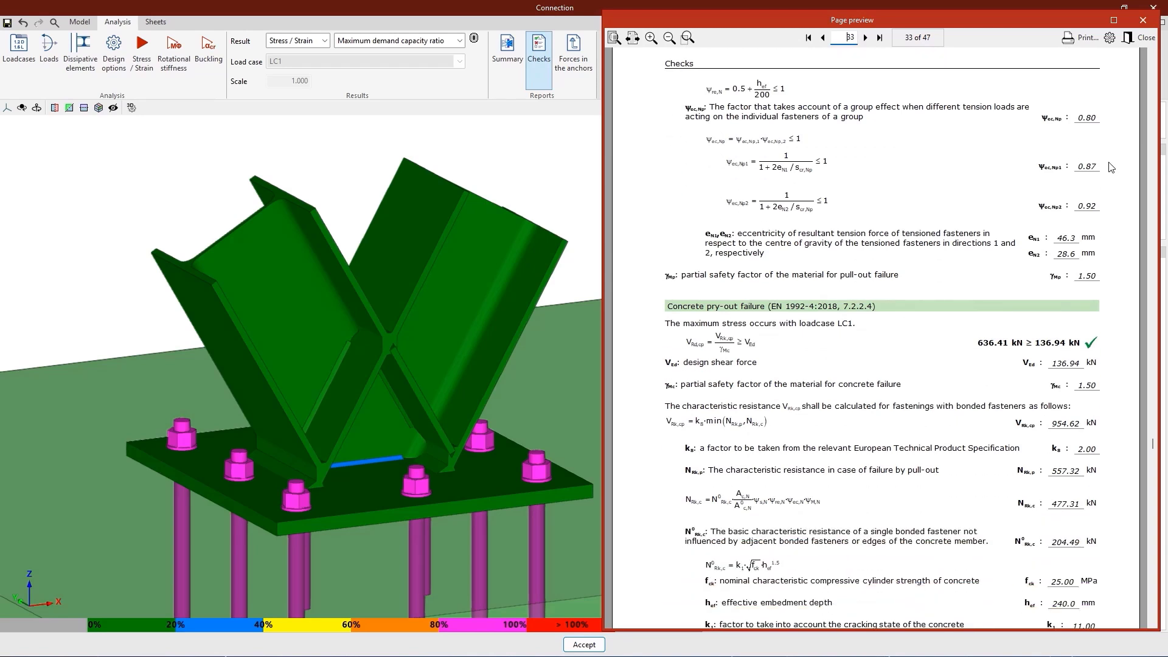
scroll(1111, 167, down, 2)
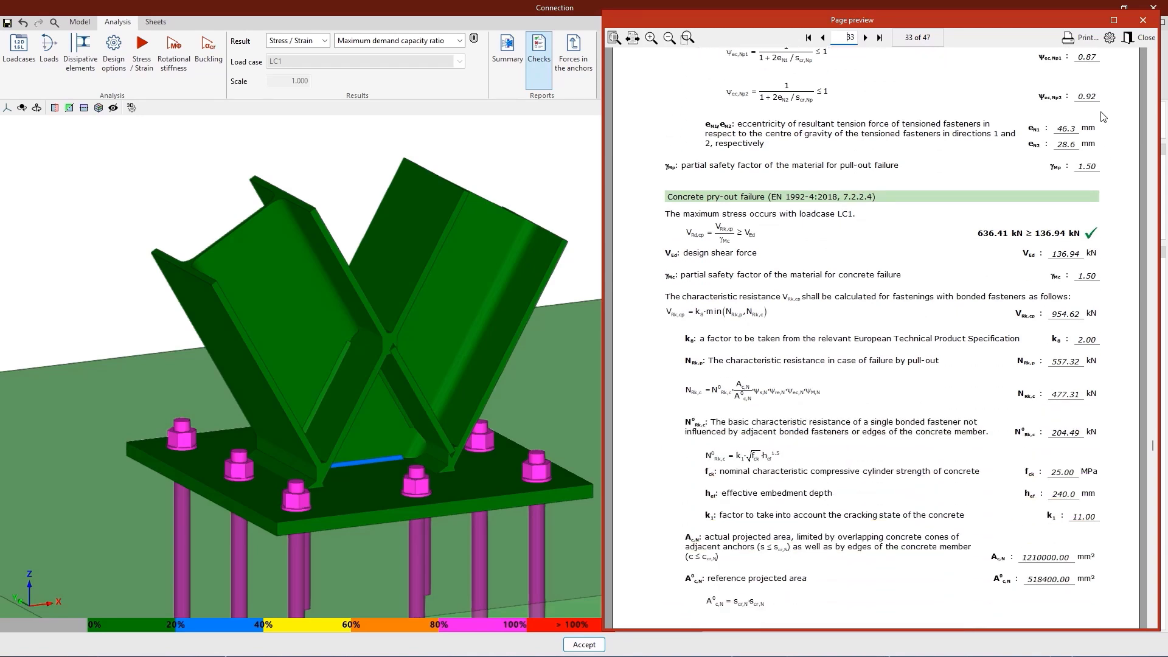
click(1142, 21)
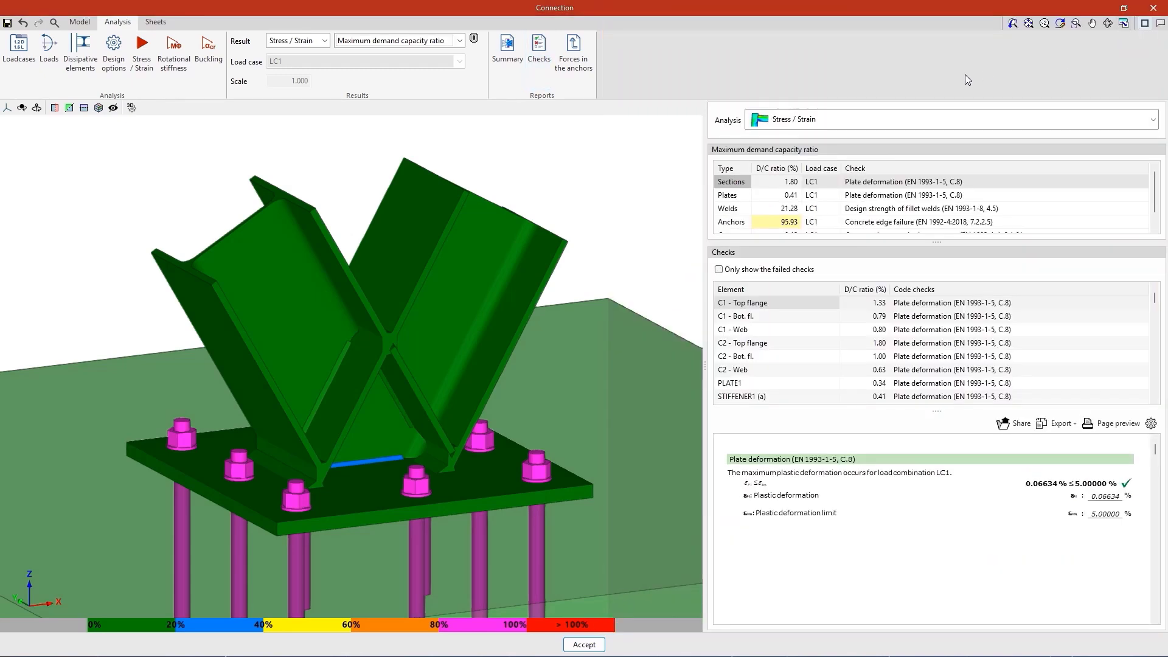
click(509, 81)
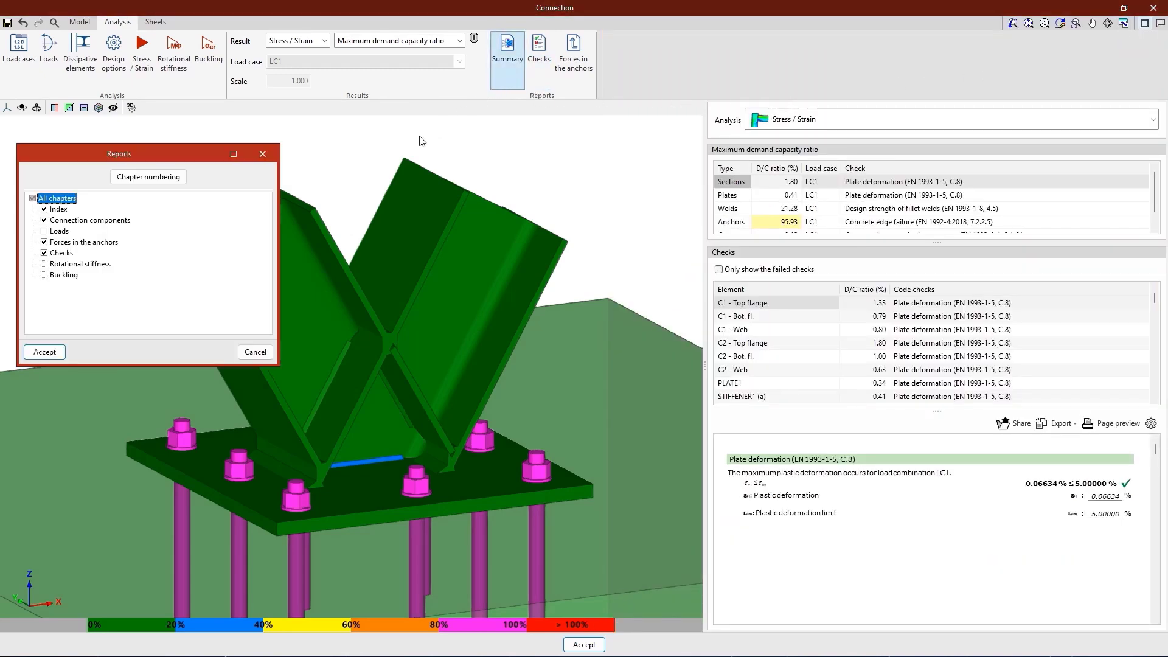
click(43, 352)
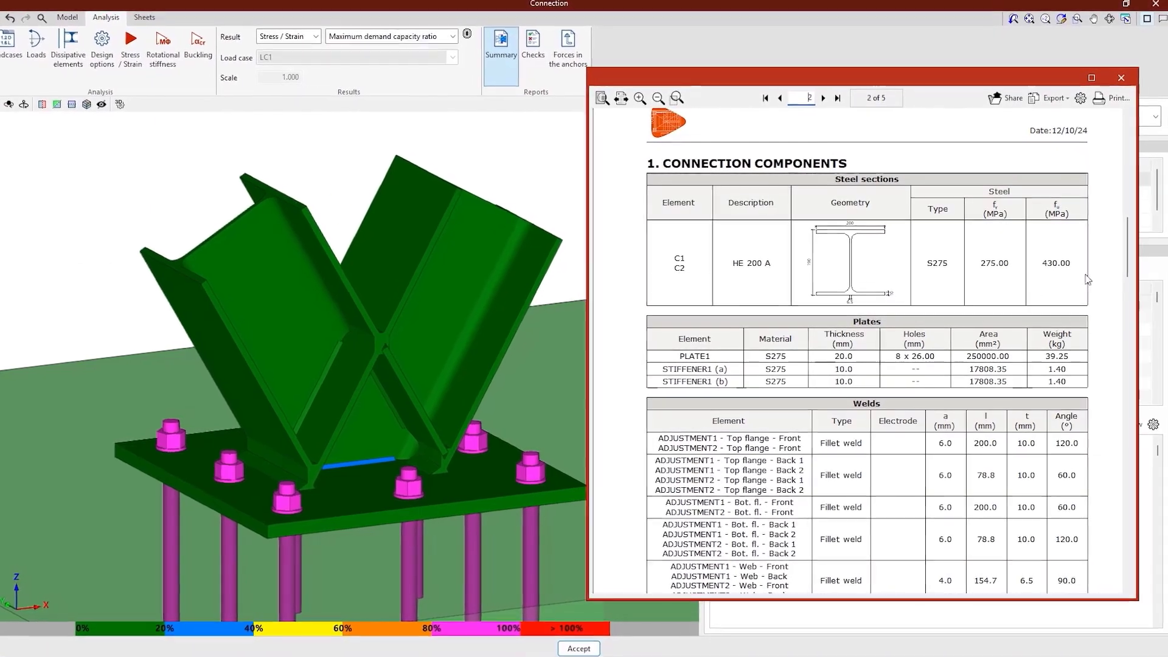
scroll(1129, 265, down, 1)
drag(1133, 261, 1153, 349)
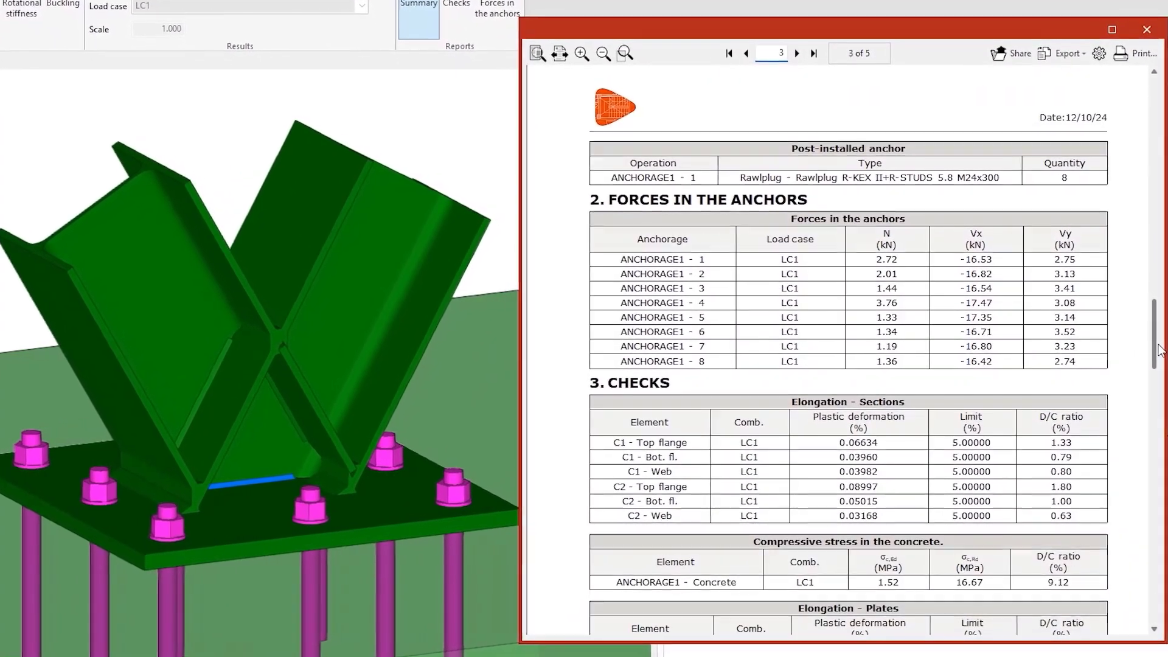
click(1142, 28)
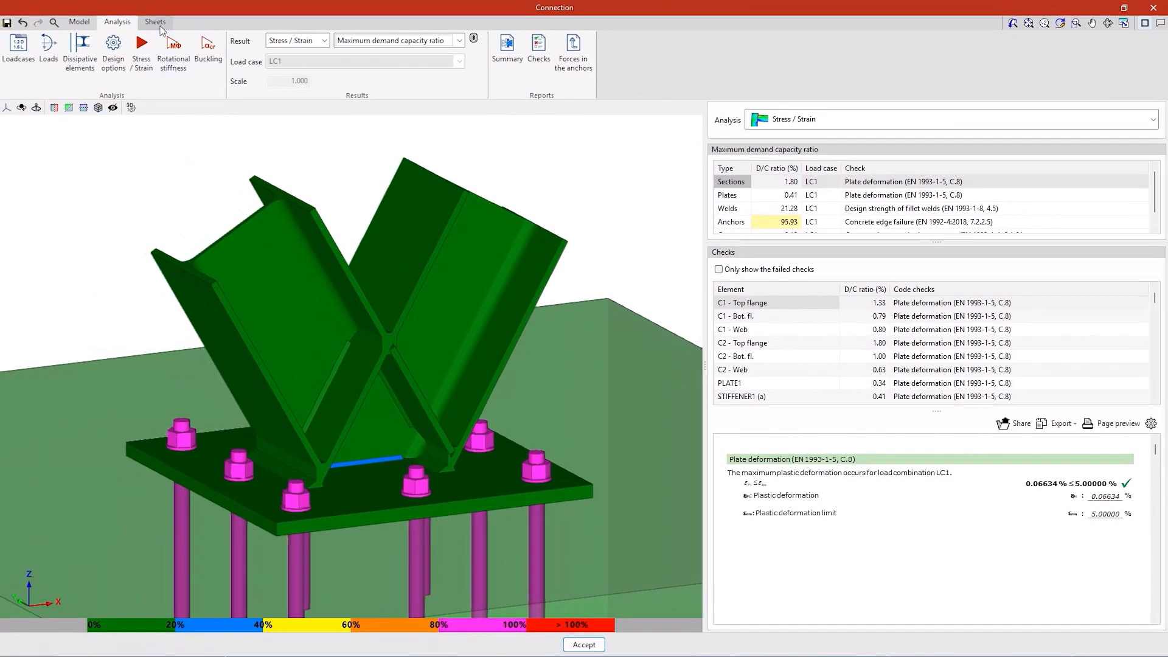
- On sheet N1, tag the anchor bolts '8 Rawlplug R-KEX II+R-STUDS 5.8 M24x300' below the 3D view
click(157, 24)
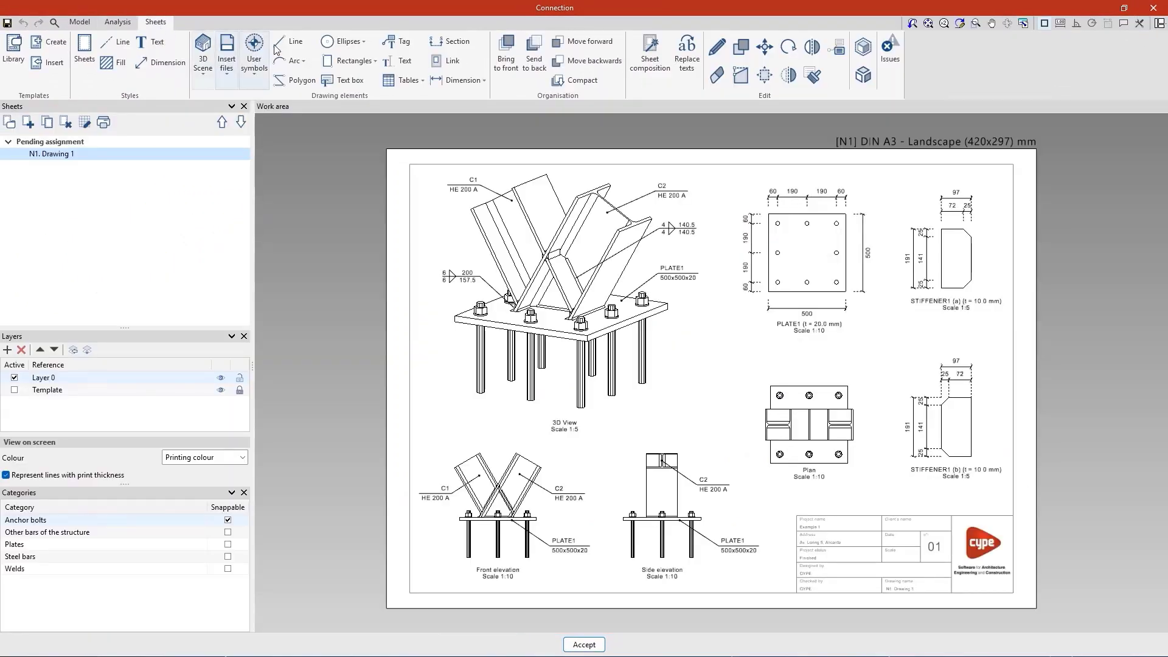
click(400, 45)
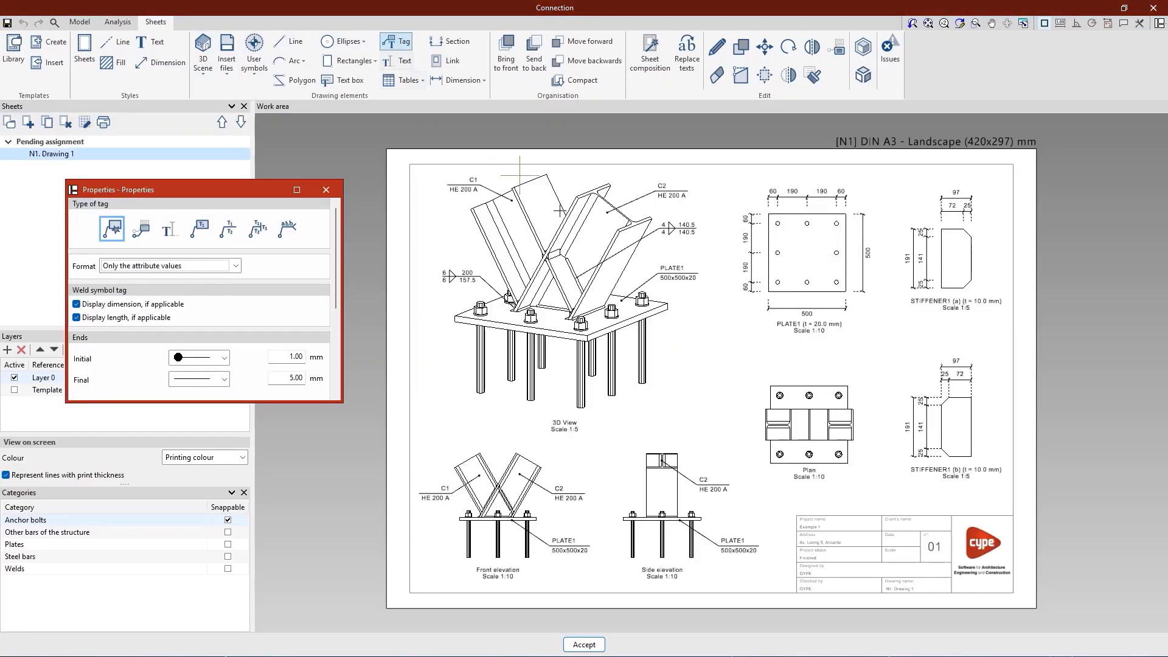
scroll(615, 351, up, 3)
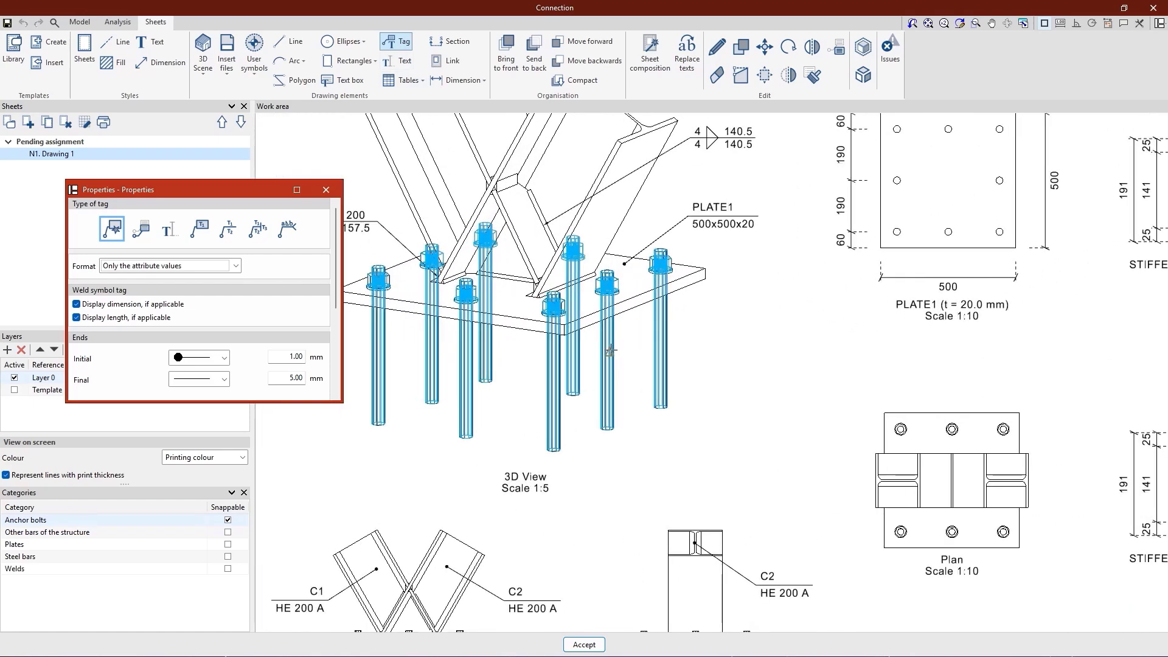
click(610, 351)
click(624, 451)
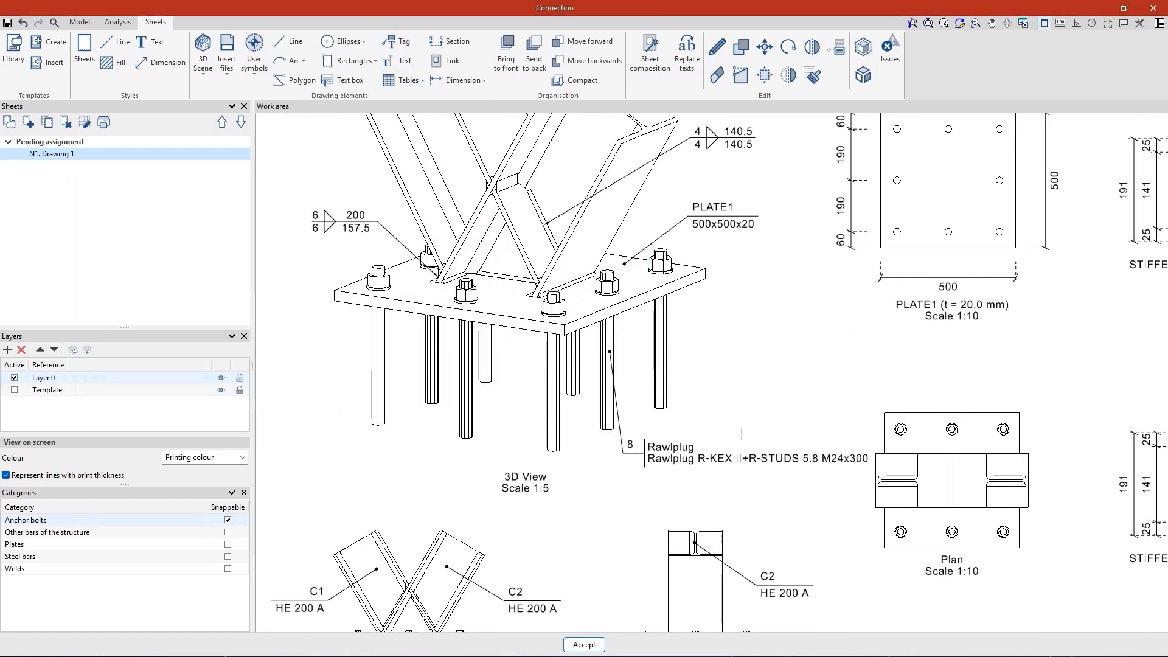
scroll(847, 414, up, 2)
scroll(848, 414, up, 1)
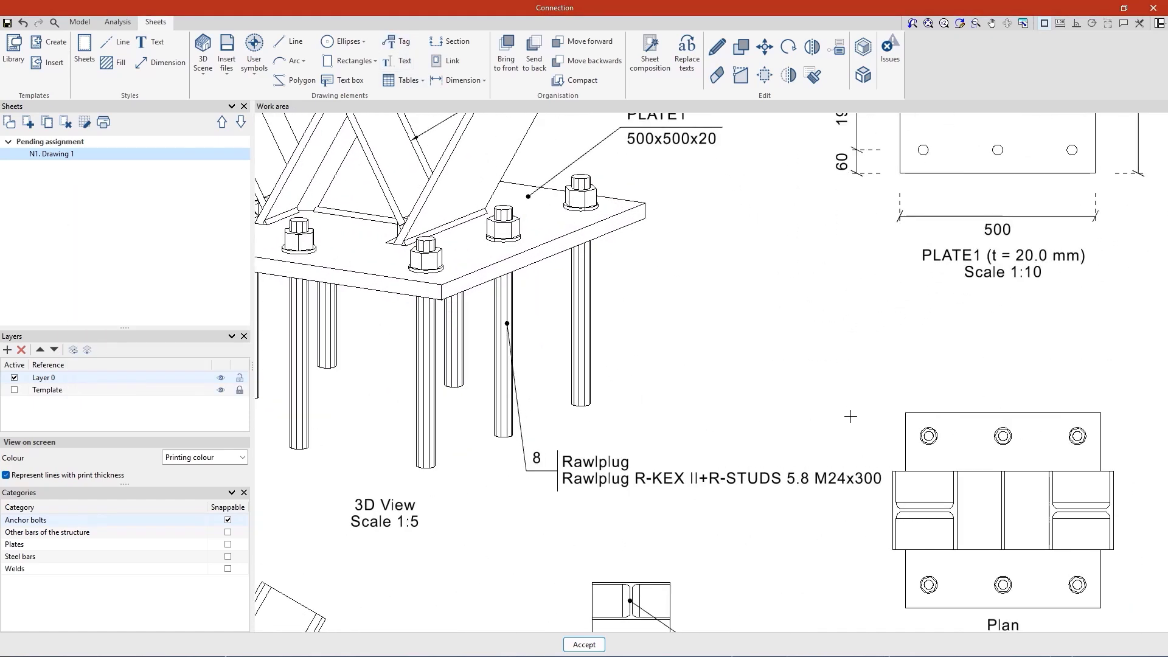